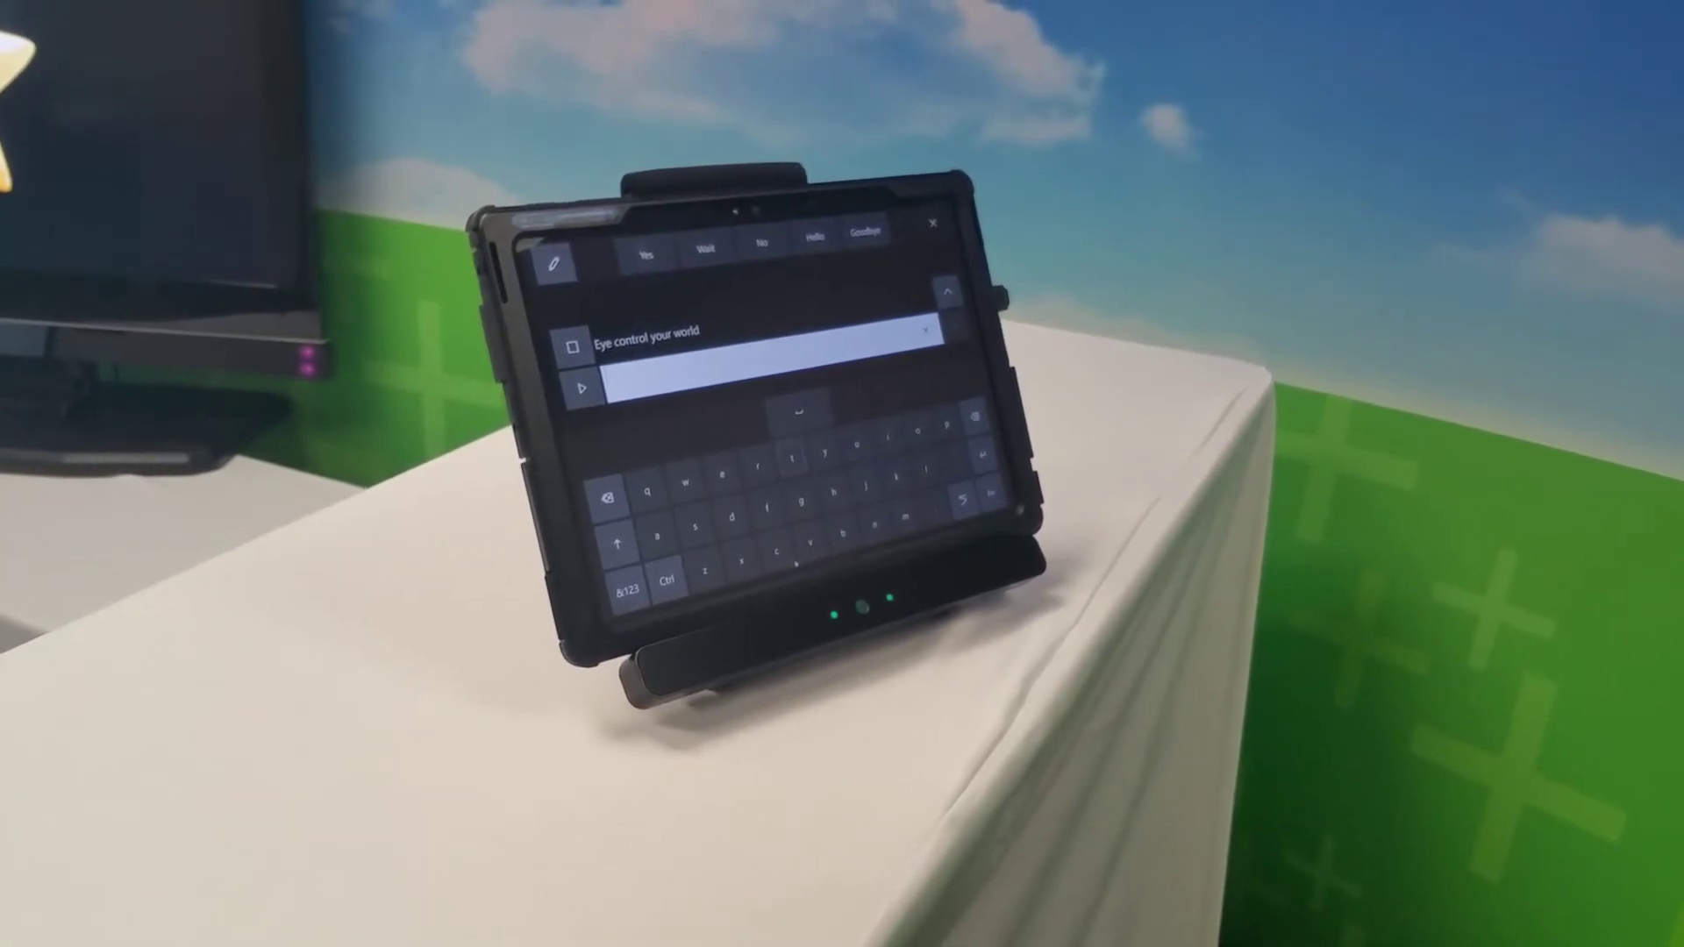
text(th)
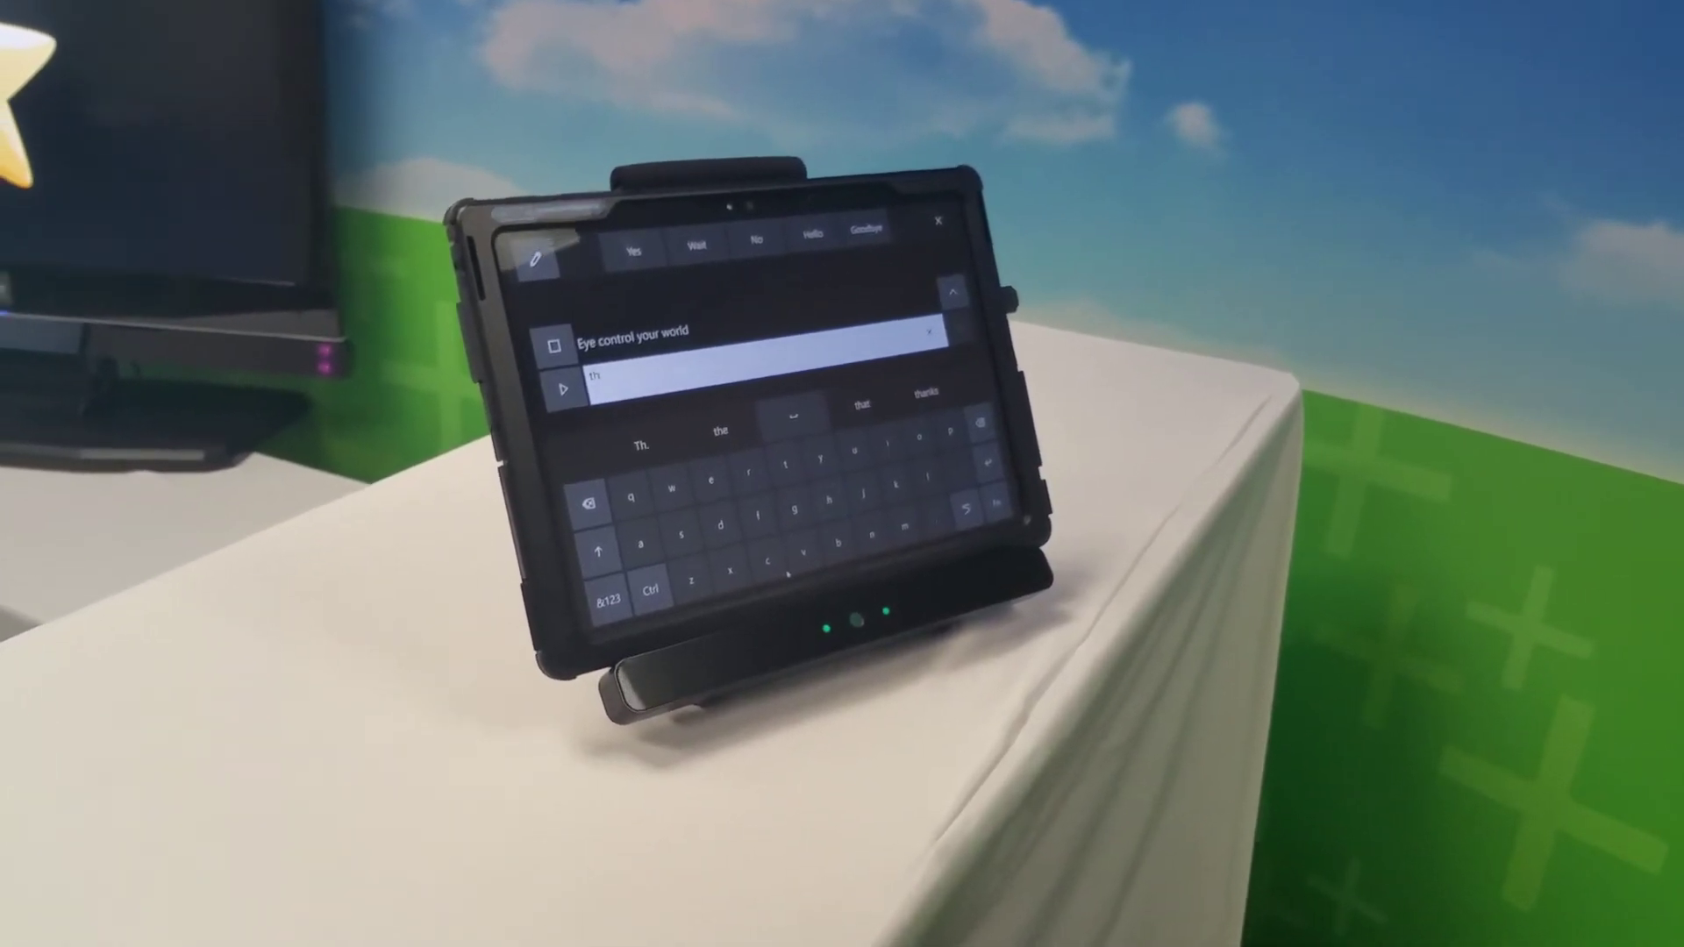
text(e eye)
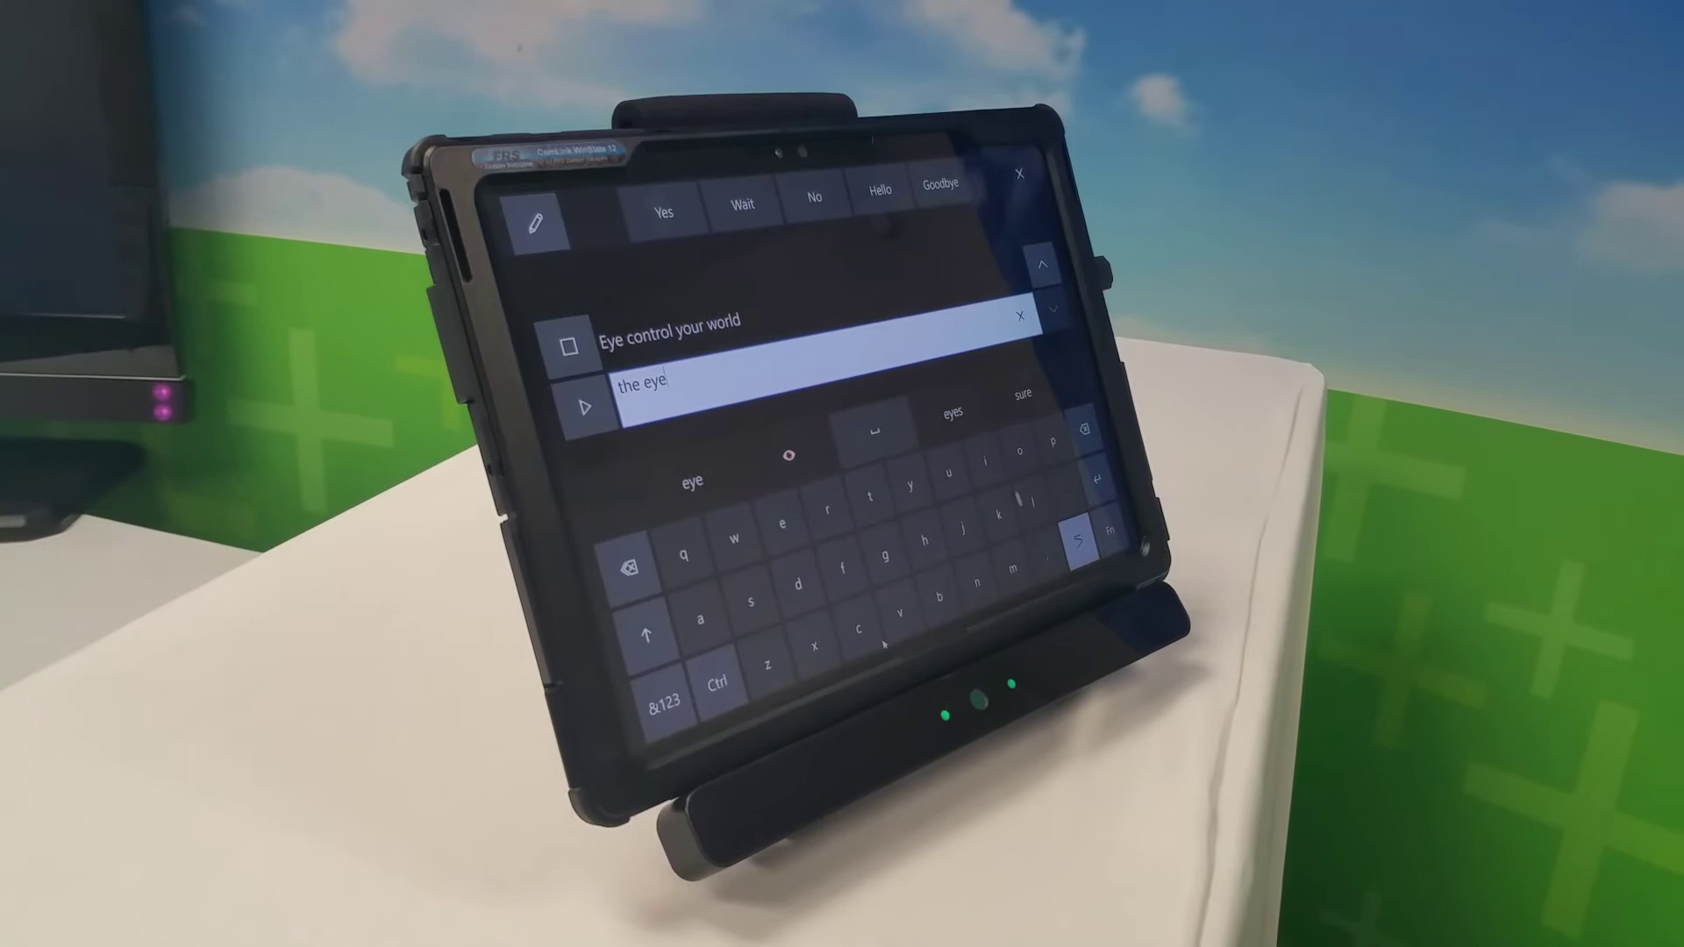
text( control)
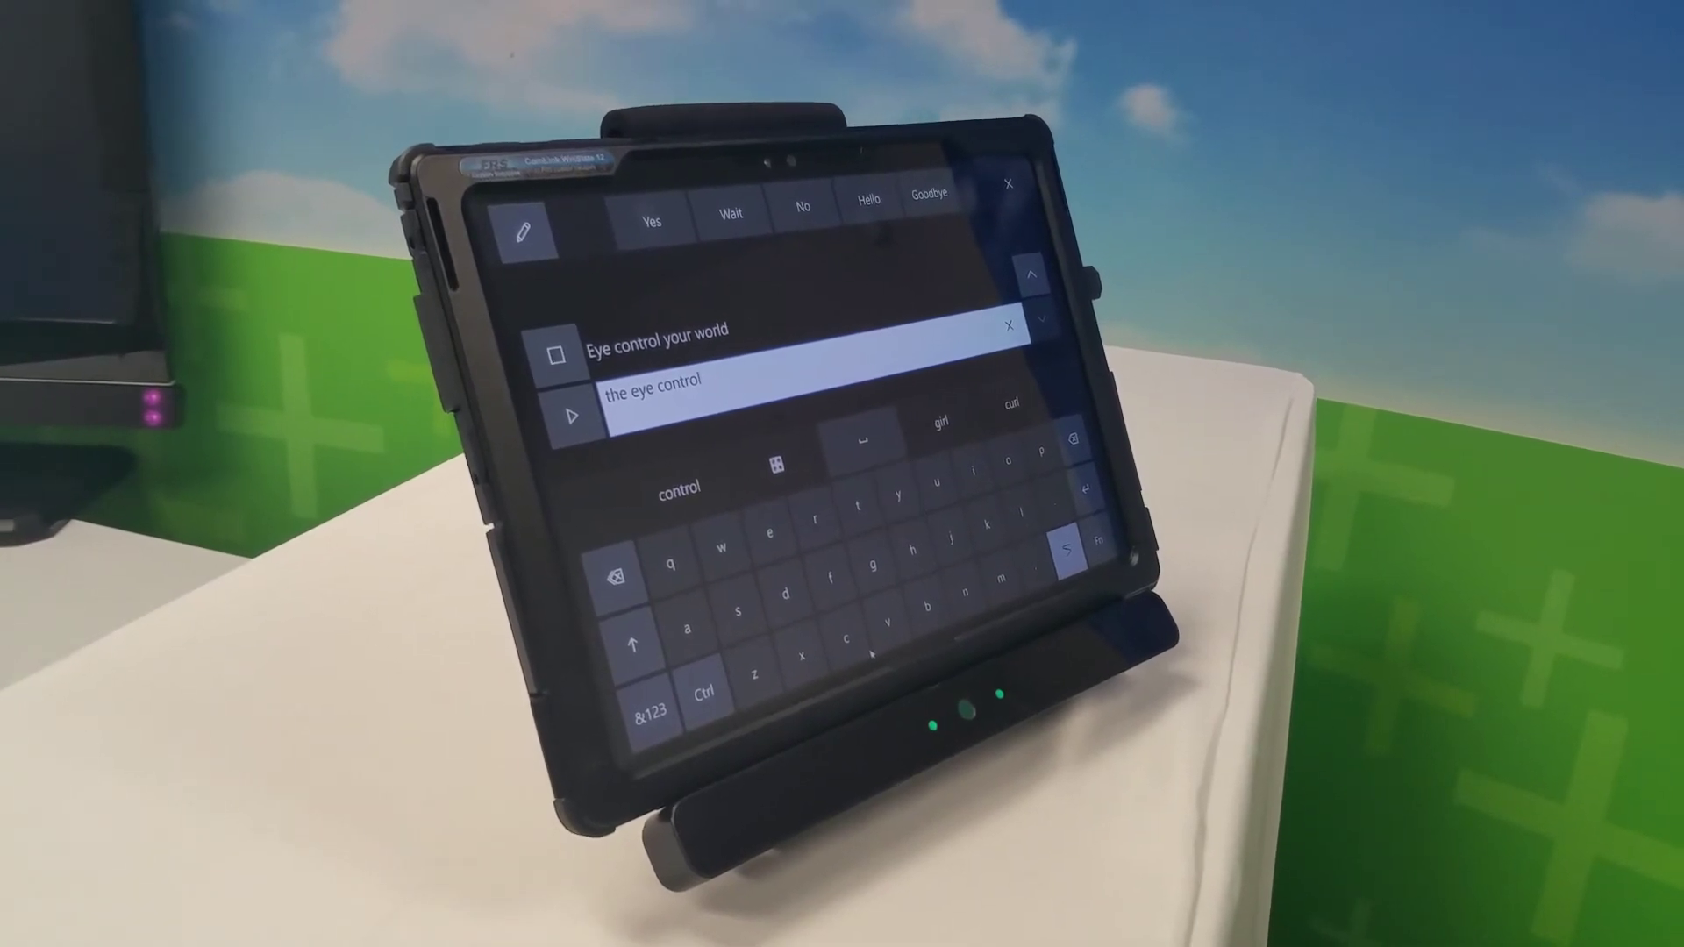